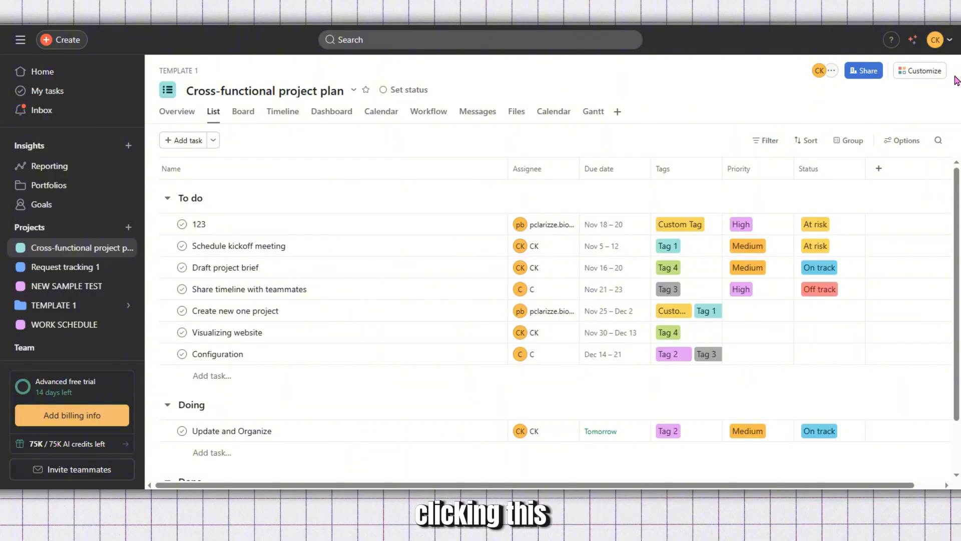
Start a new automation rule from scratch for the Cross-functional project plan and turn off AI Studio for it.
left_click(927, 73)
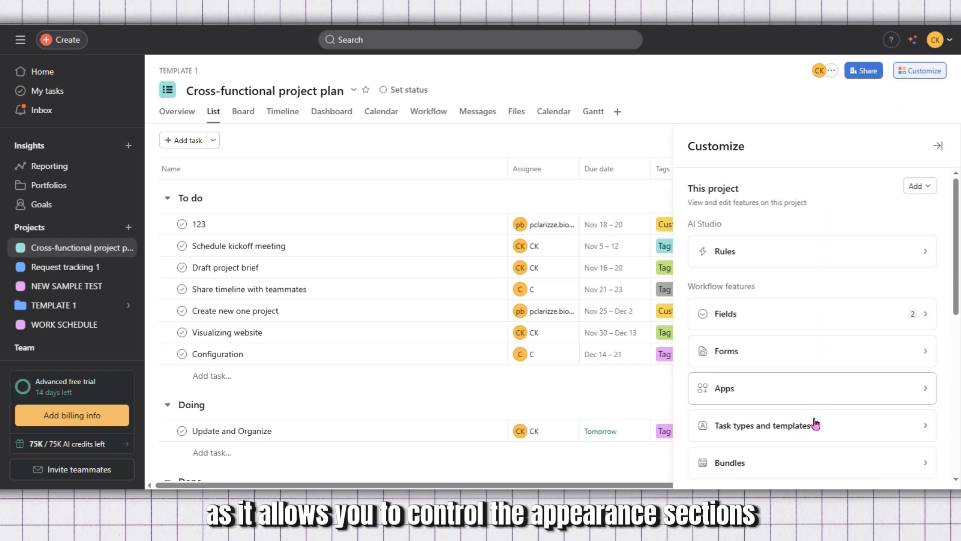
left_click(823, 256)
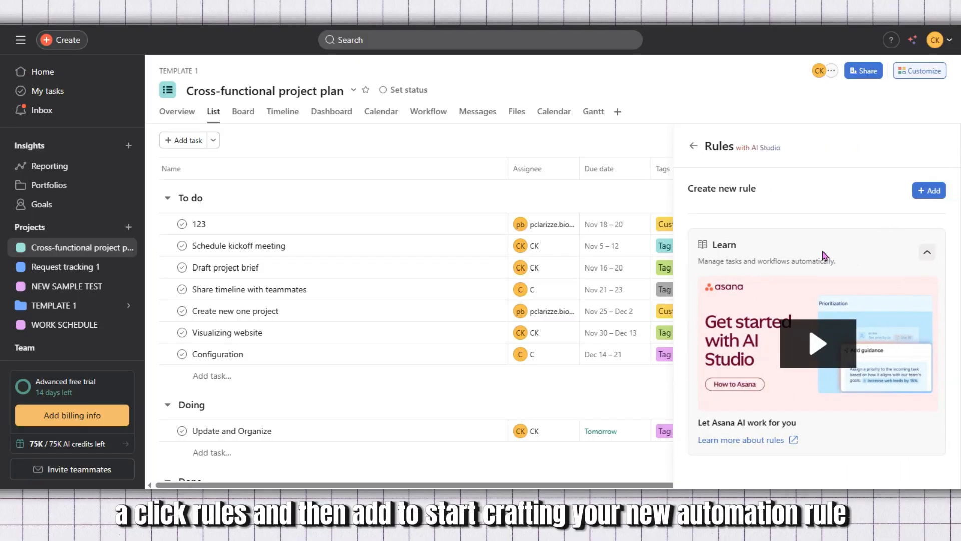
left_click(928, 190)
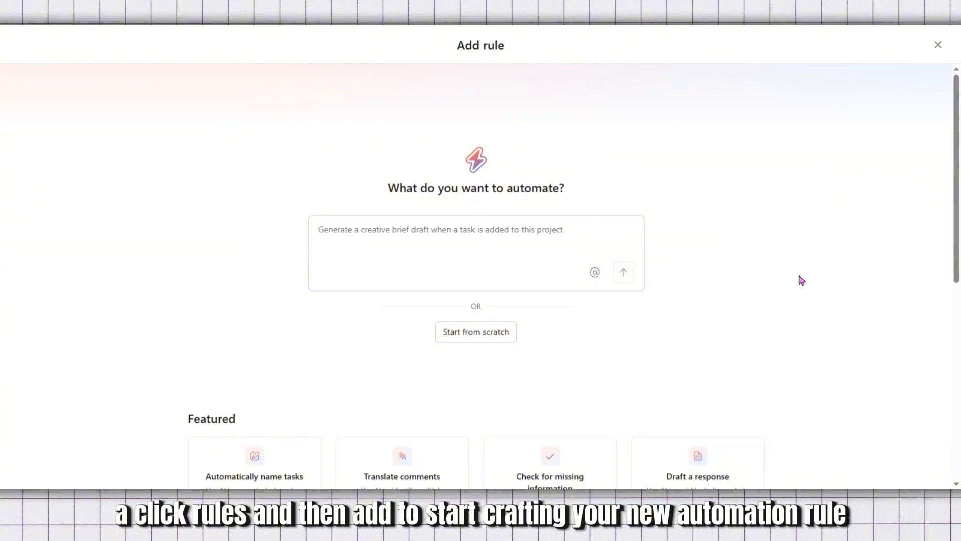
scroll(799, 276, "down", 3)
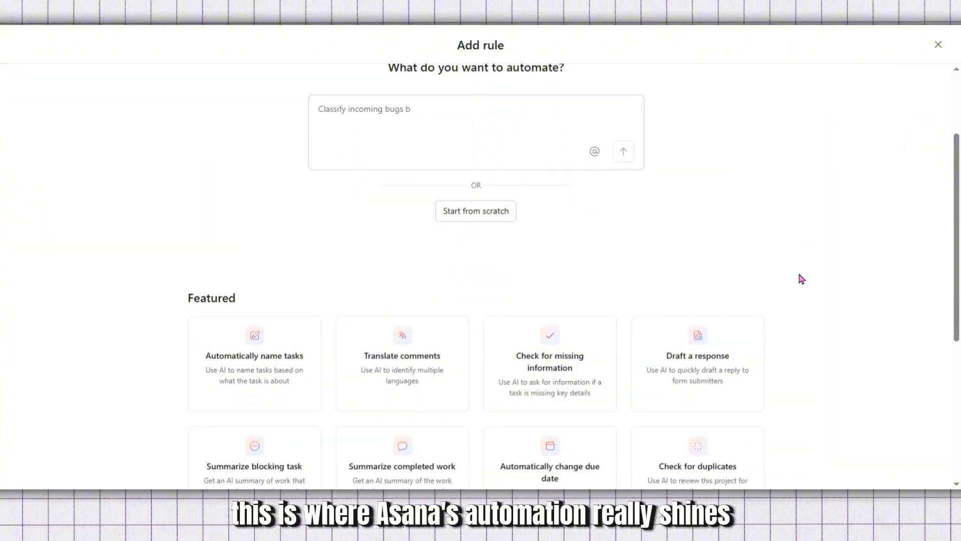
scroll(801, 278, "down", 3)
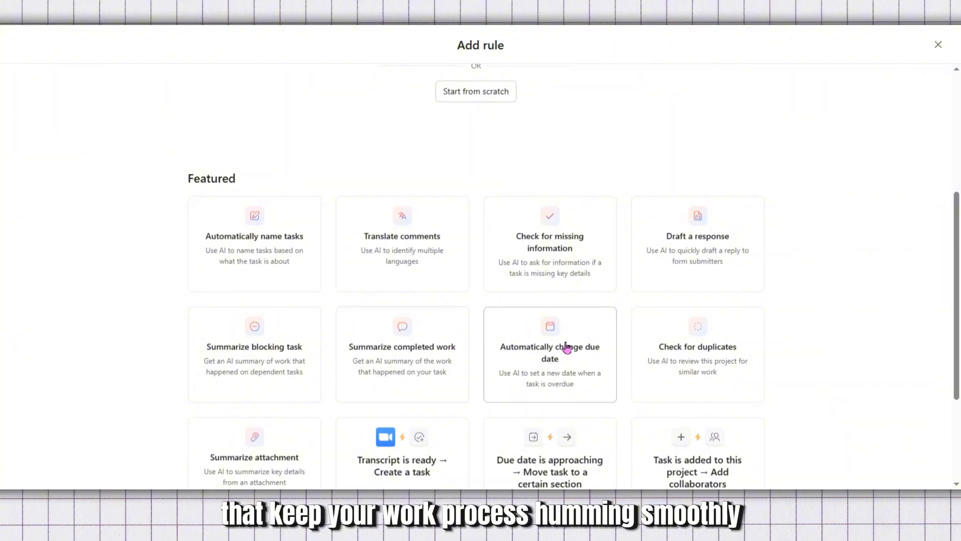
scroll(821, 326, "down", 3)
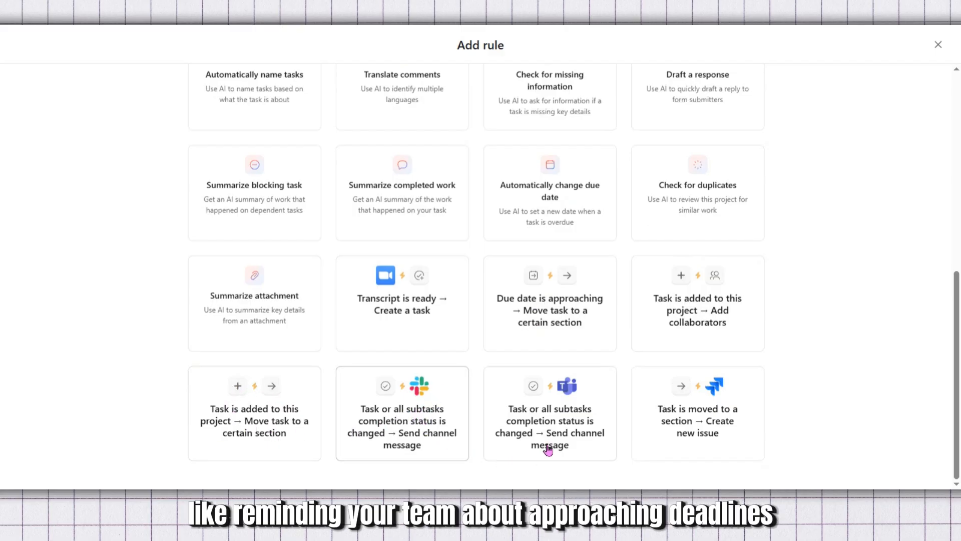
scroll(860, 380, "up", 10)
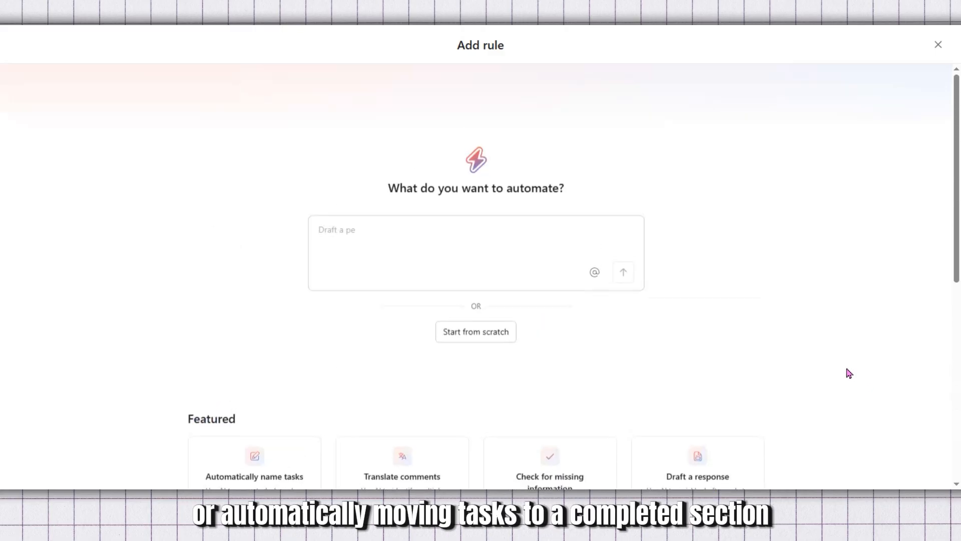
left_click(476, 332)
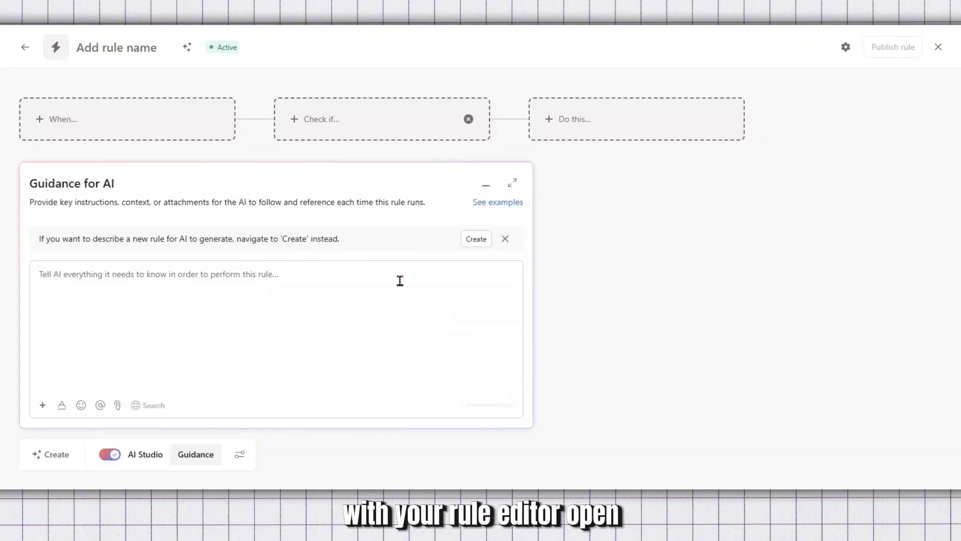
left_click(114, 453)
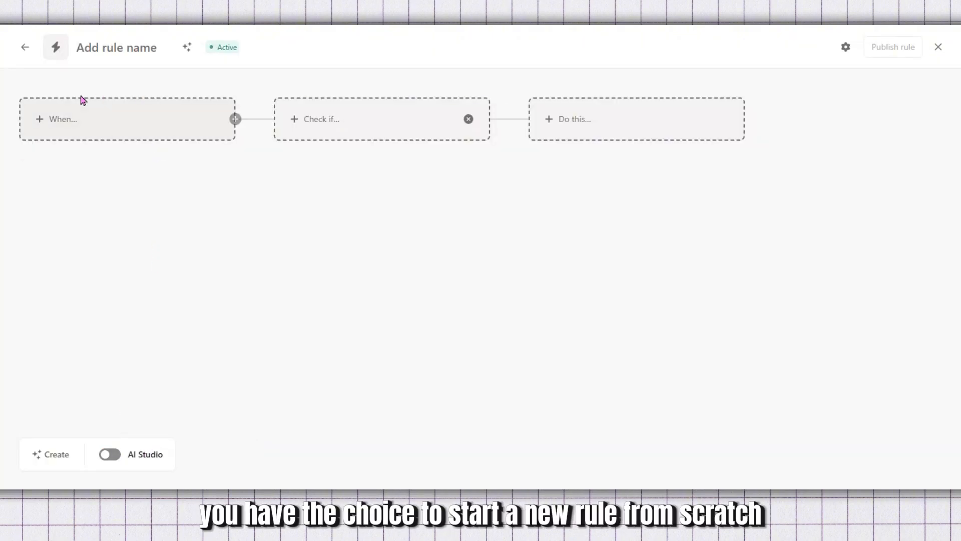
Review the rule's general settings, including the controls for running on subtasks and triggering via other rules.
left_click(148, 119)
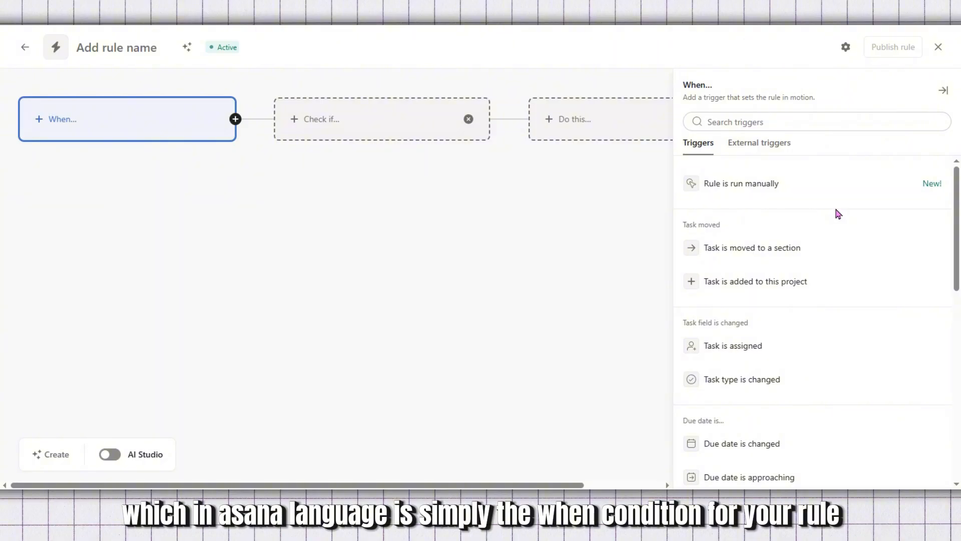
left_click(846, 48)
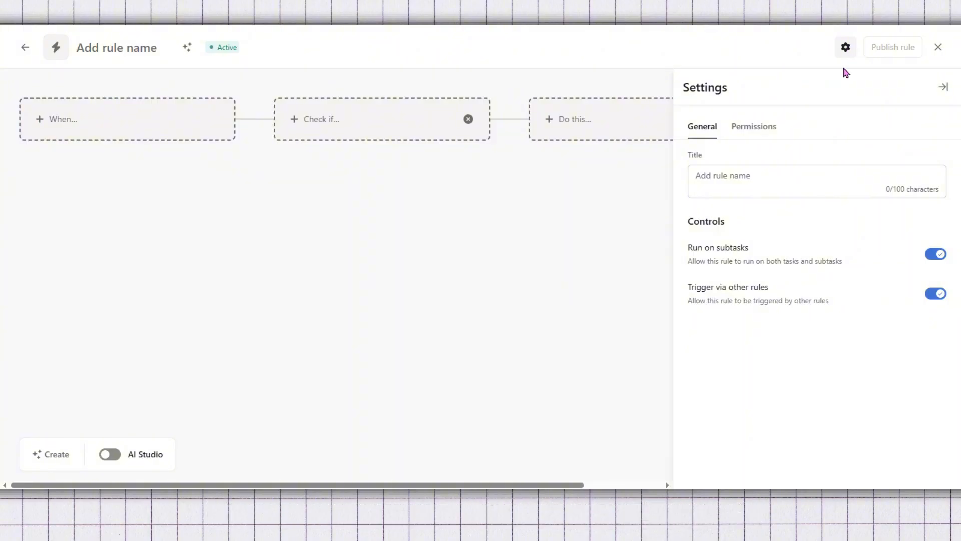
left_click(939, 92)
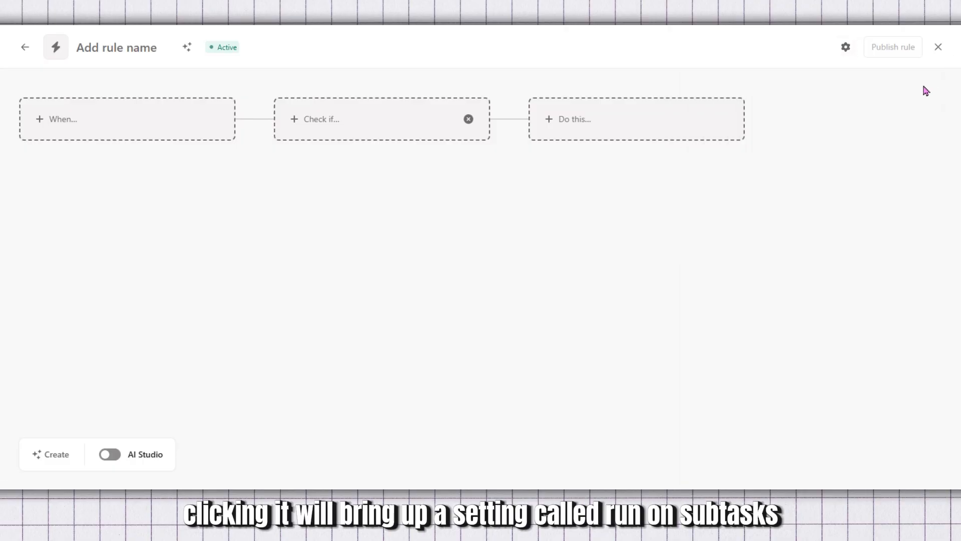
Add a due date trigger to the rule that fires when the due date is before Nov 5.
left_click(172, 119)
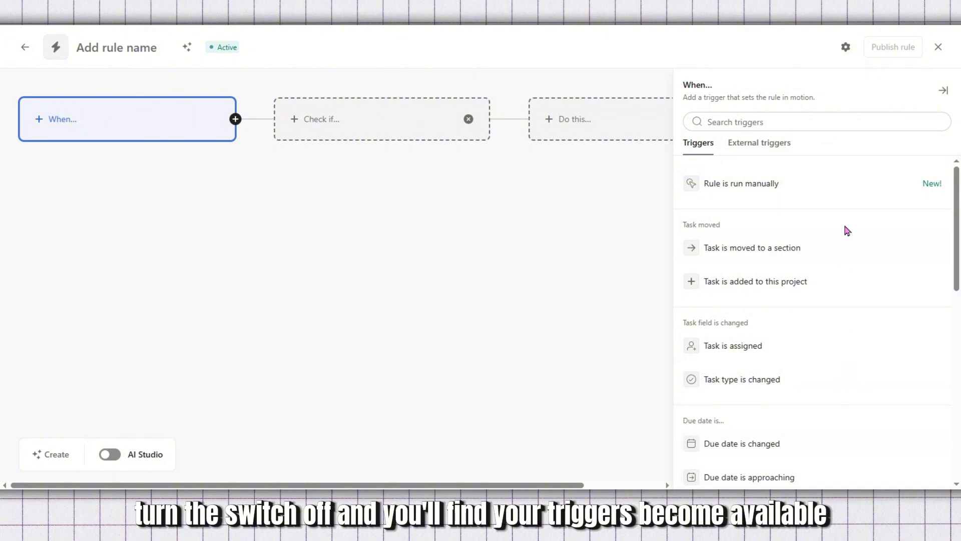
scroll(816, 270, "down", 1)
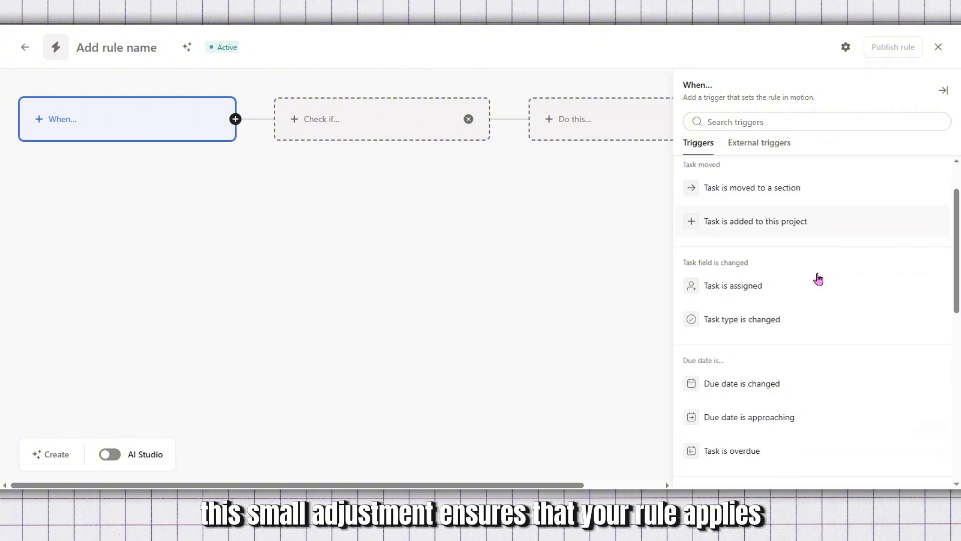
left_click(769, 392)
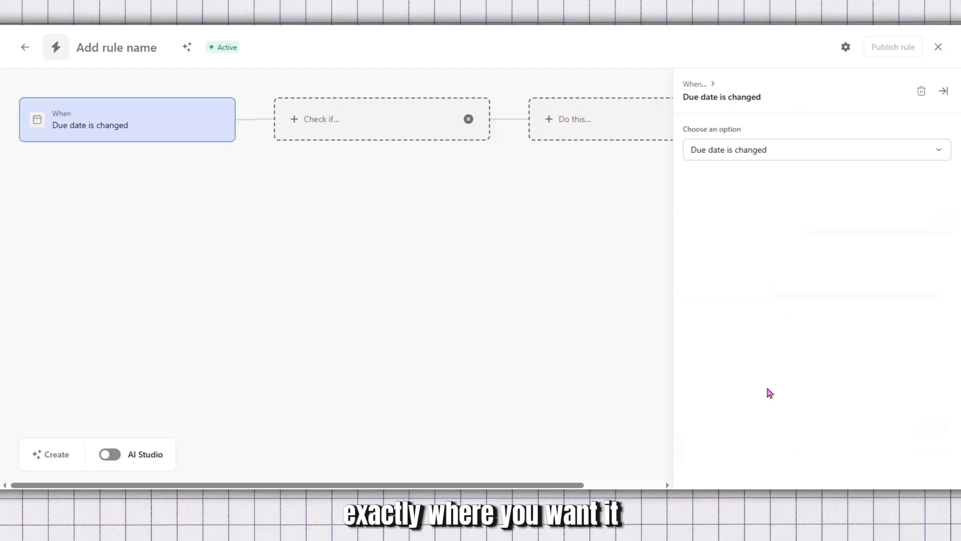
left_click(795, 159)
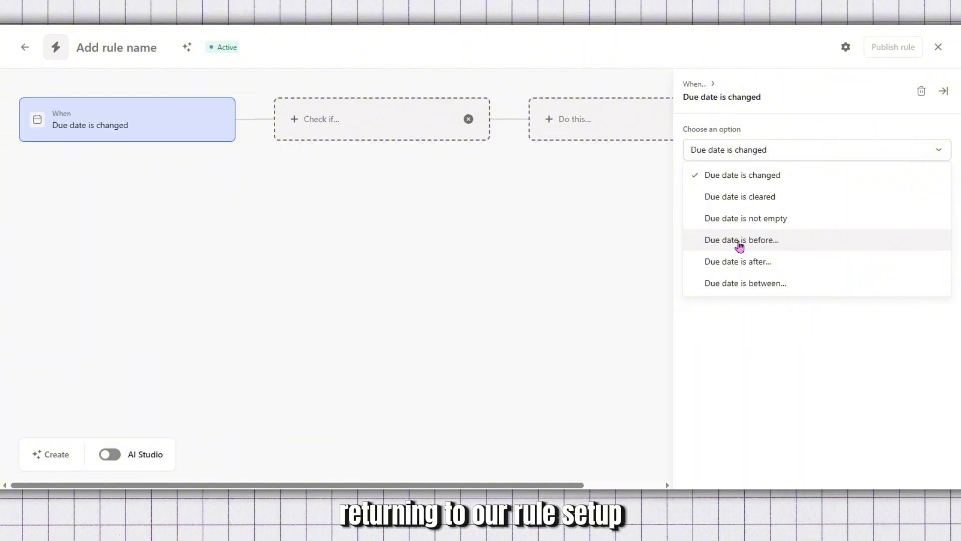
left_click(788, 245)
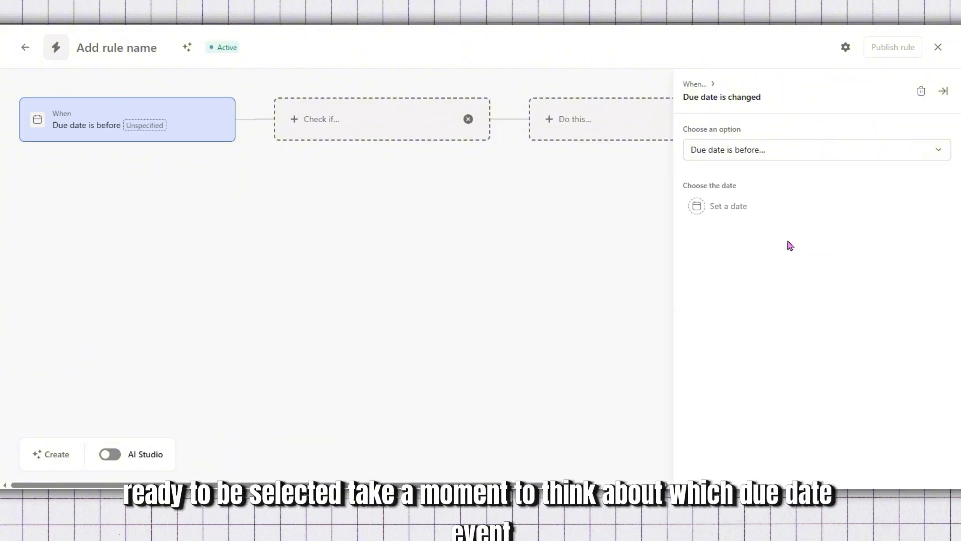
left_click(732, 212)
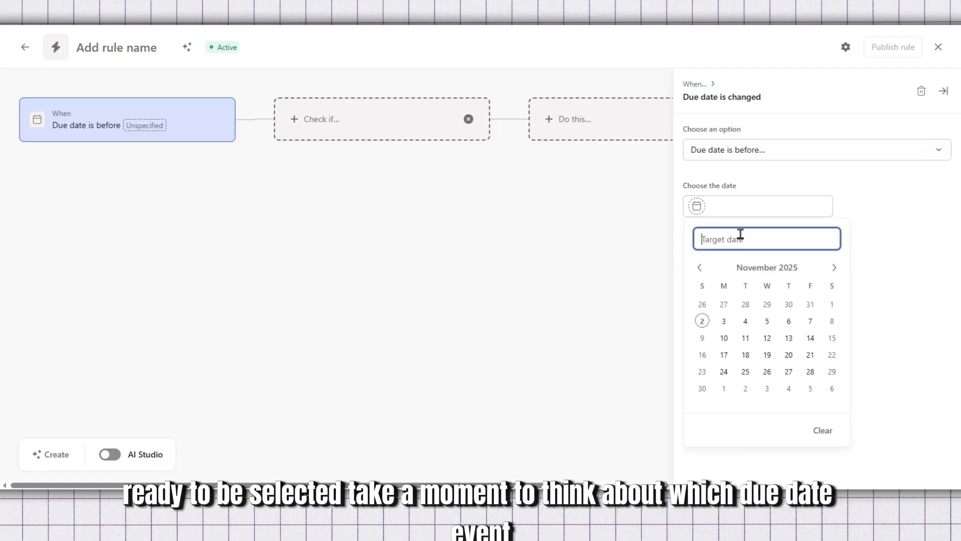
left_click(767, 322)
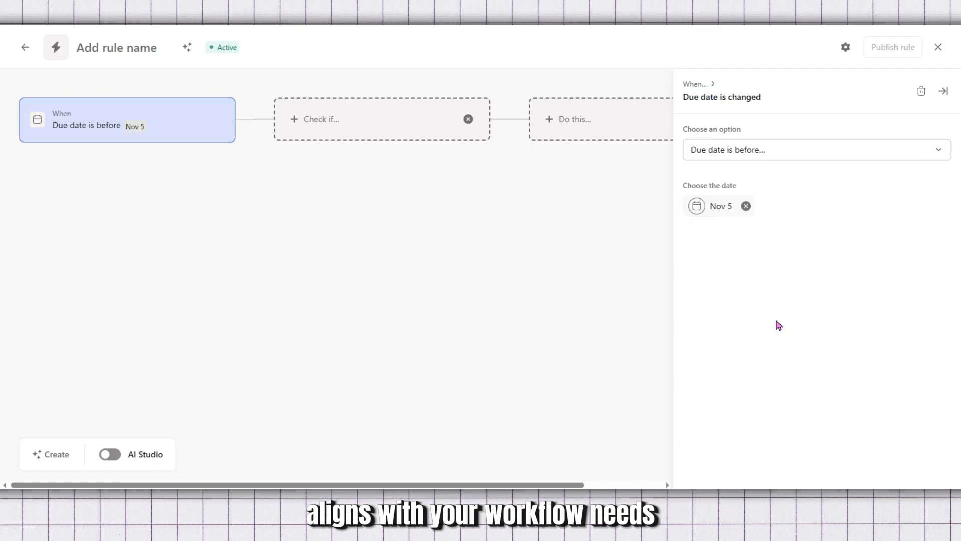
left_click(943, 91)
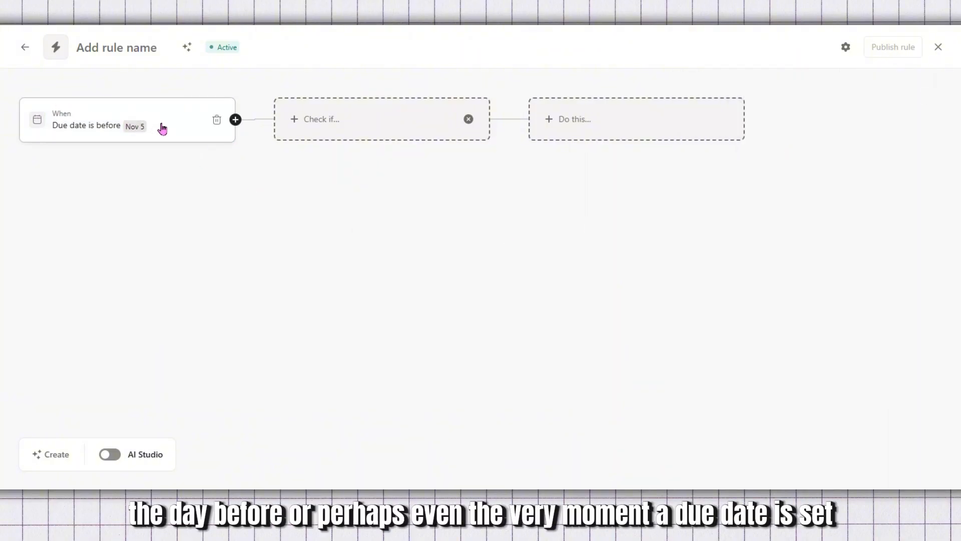
Add an action to the rule that sets the Priority field to High.
left_click(652, 130)
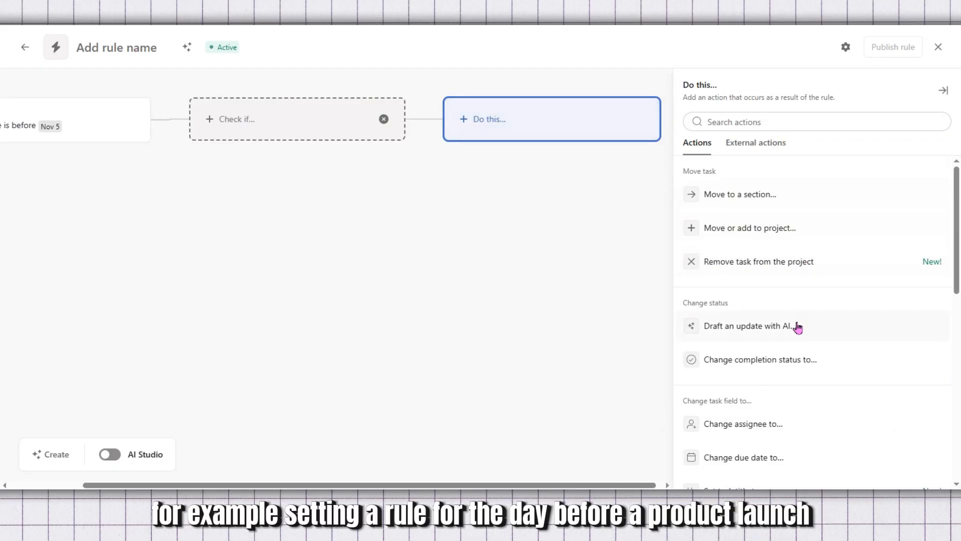
scroll(839, 355, "down", 5)
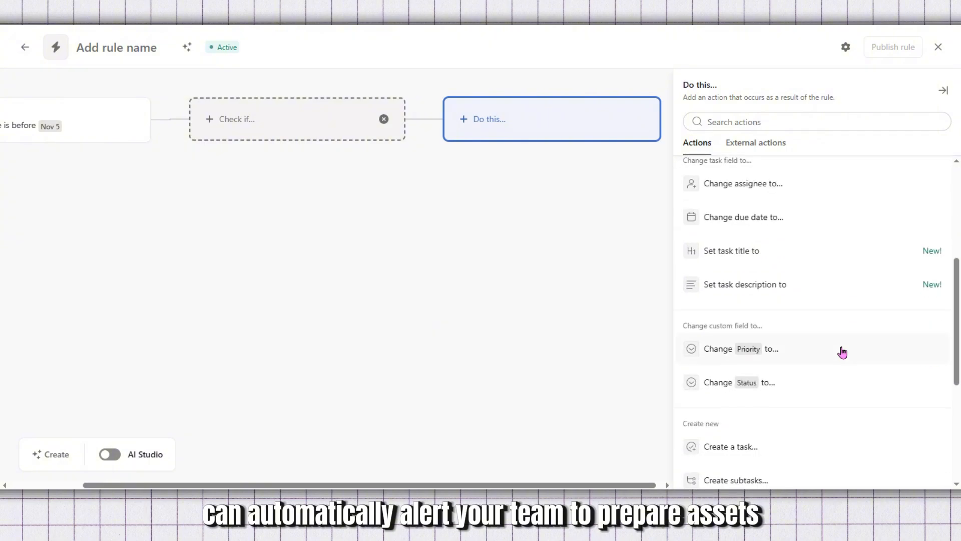
scroll(841, 350, "up", 3)
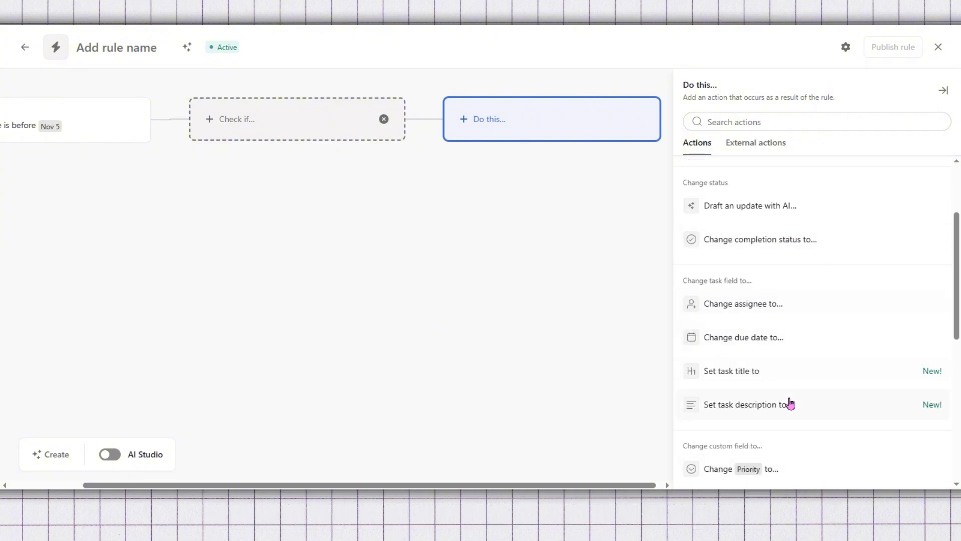
scroll(801, 436, "down", 3)
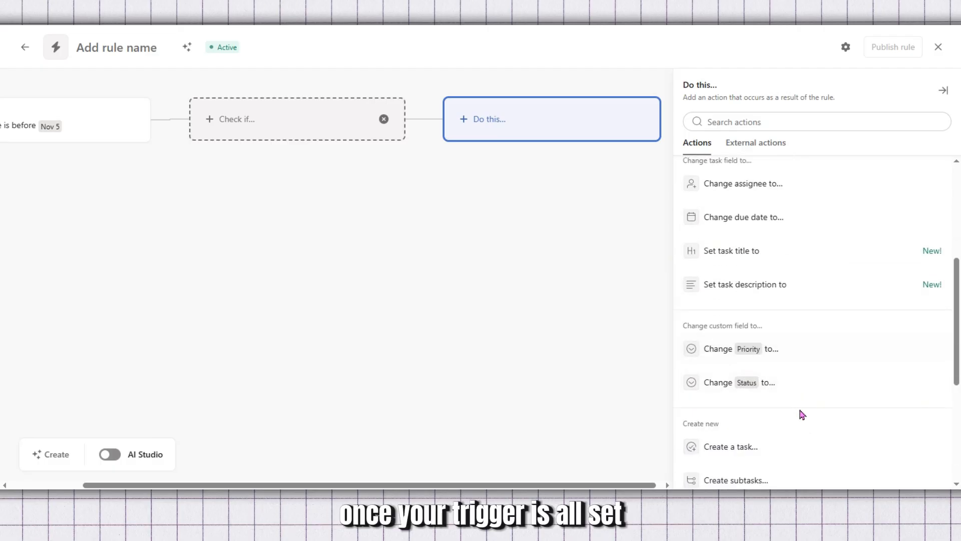
left_click(809, 349)
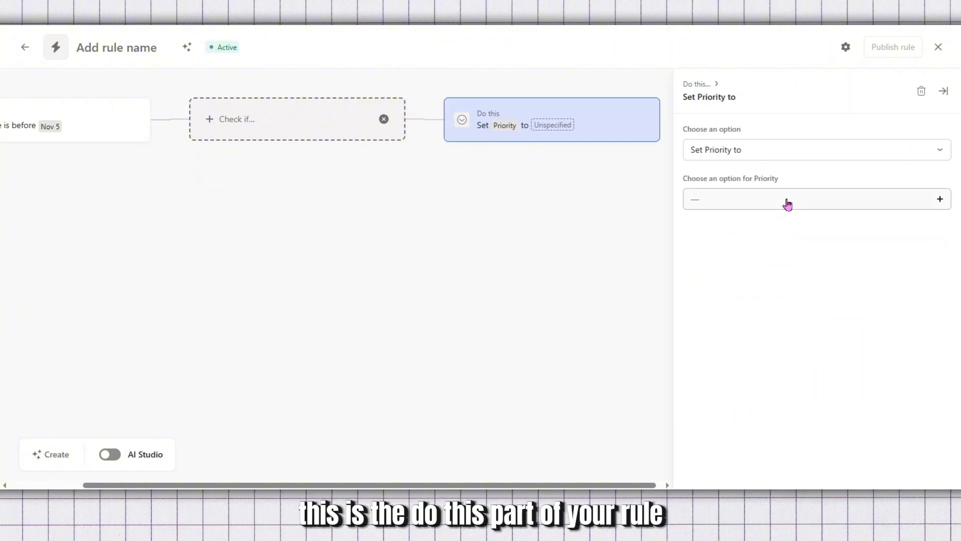
left_click(786, 203)
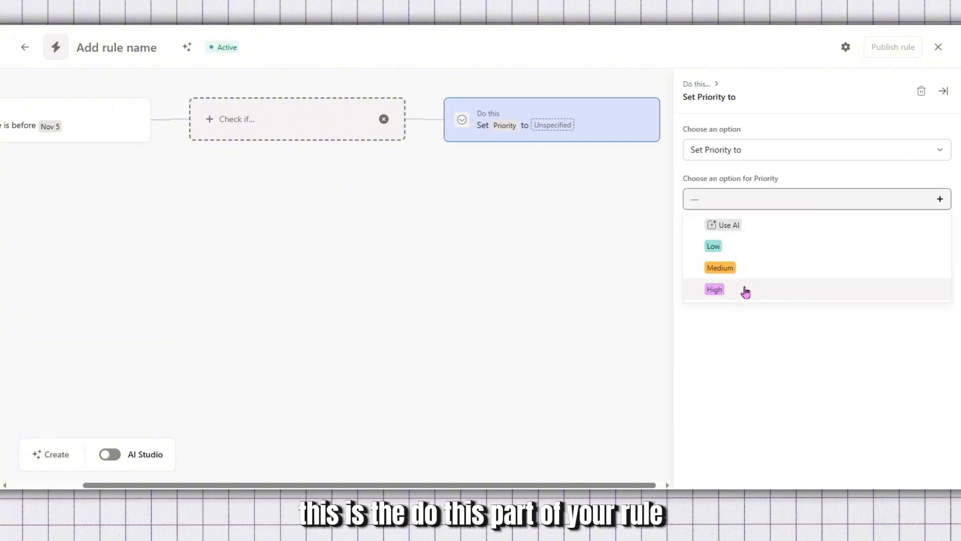
left_click(790, 293)
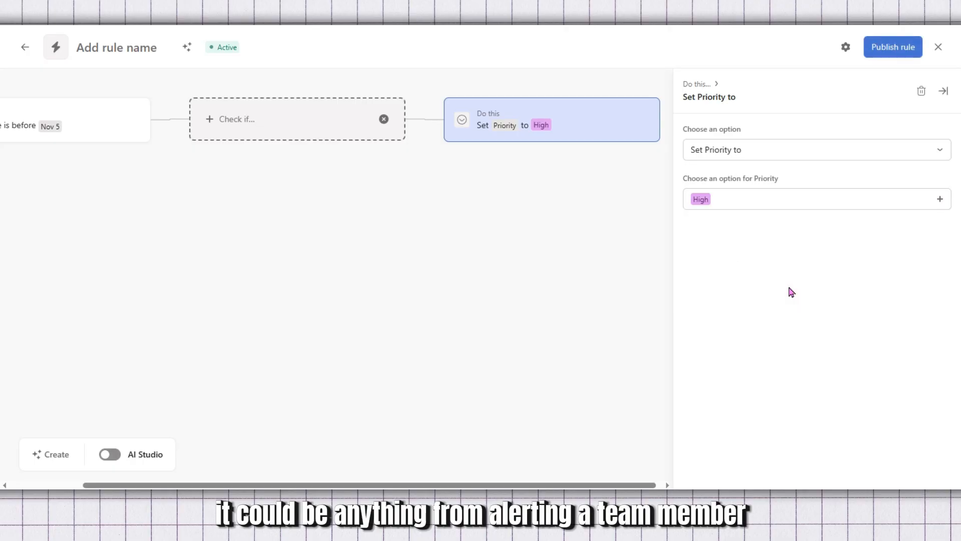
Publish the rule to the project and close the project customization options.
left_click(897, 52)
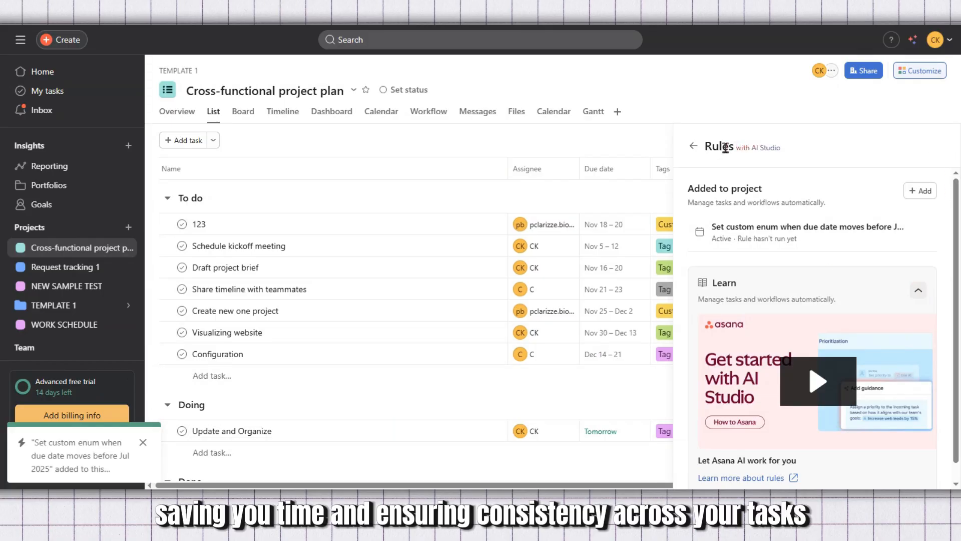
left_click(694, 146)
left_click(645, 135)
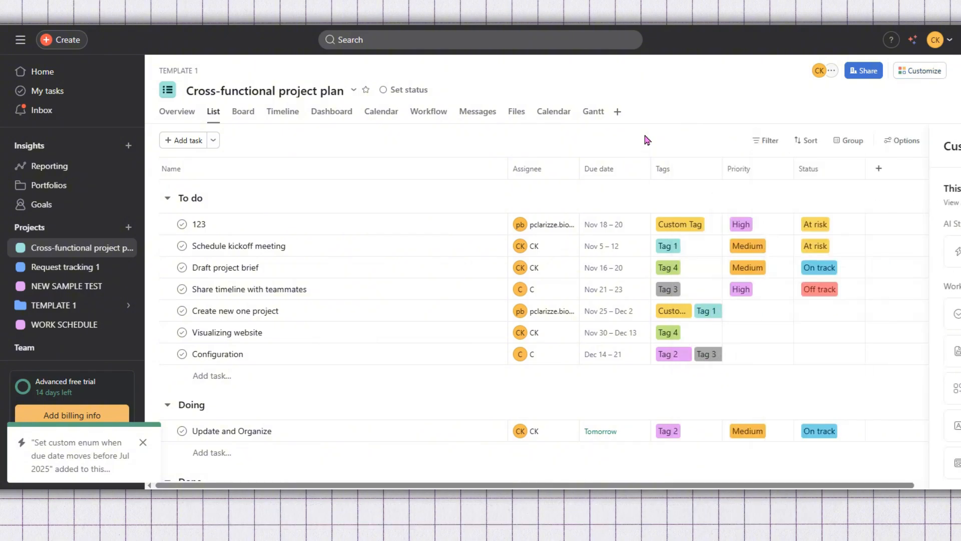